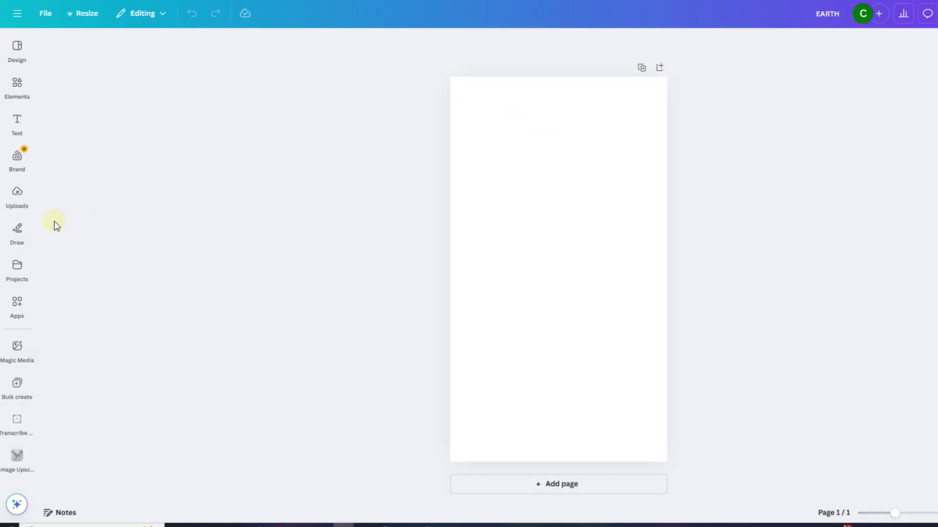
Place the uploaded 11.7 s video of the girl on the blank page and enlarge it to cover the whole page.
click(26, 205)
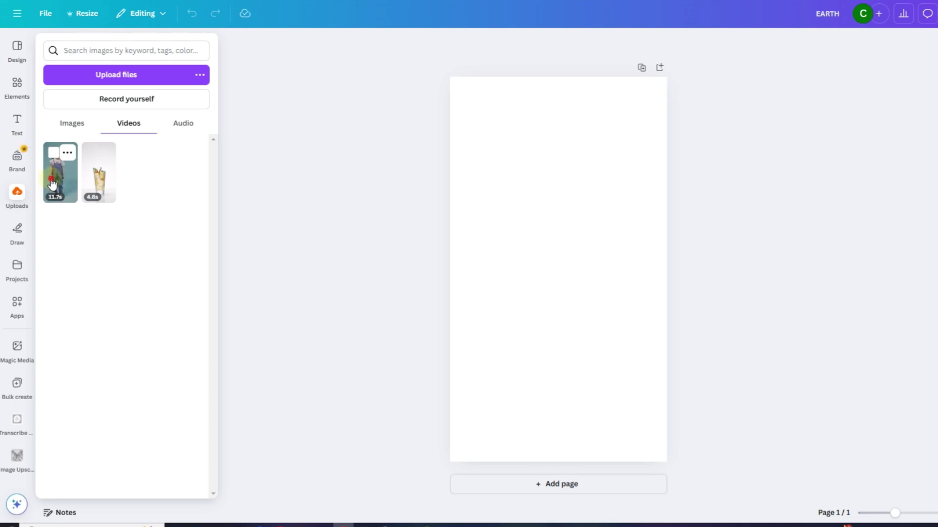
drag(52, 184, 561, 226)
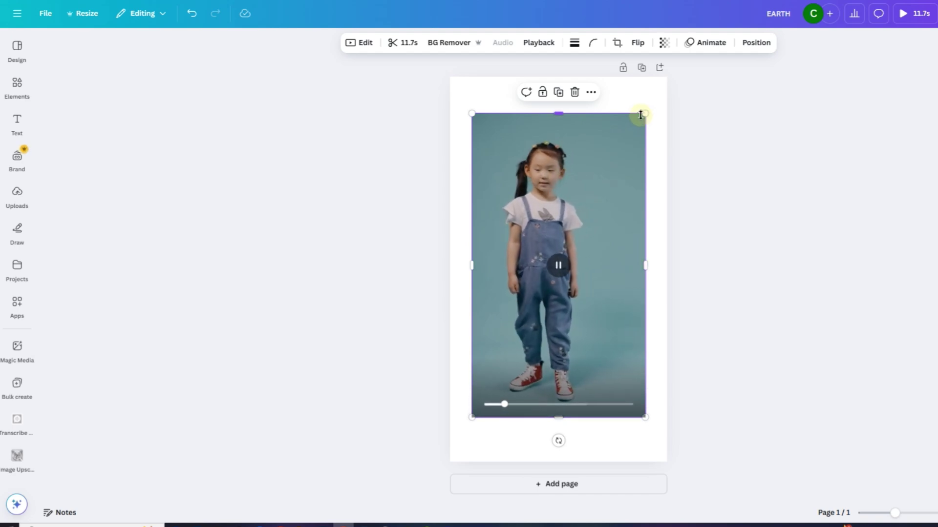
drag(645, 113, 690, 65)
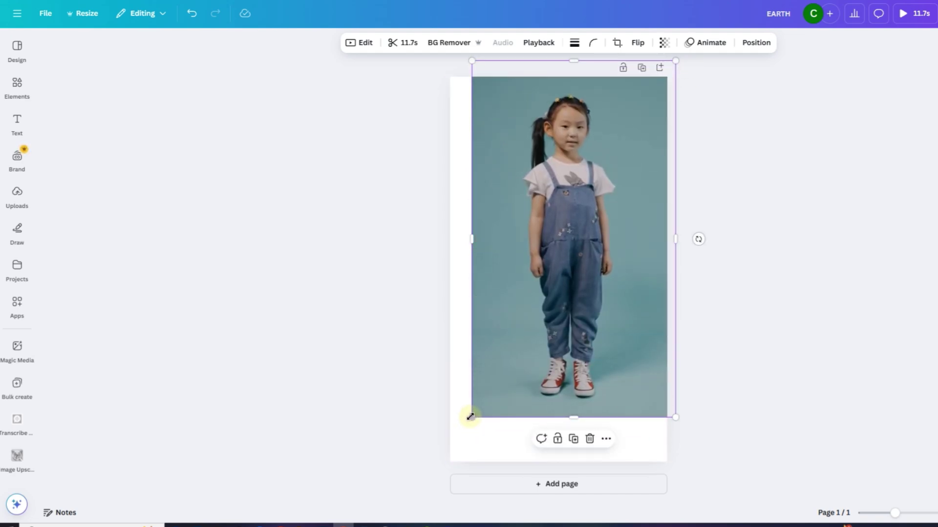
drag(470, 417, 451, 473)
drag(555, 380, 565, 377)
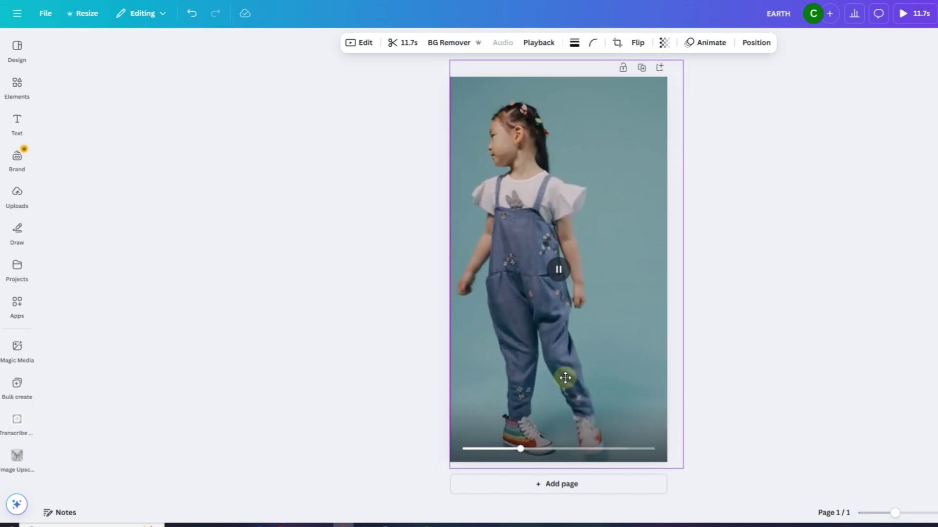
Trim the beginning of the girl video so the clip lasts 10.5 s.
click(413, 45)
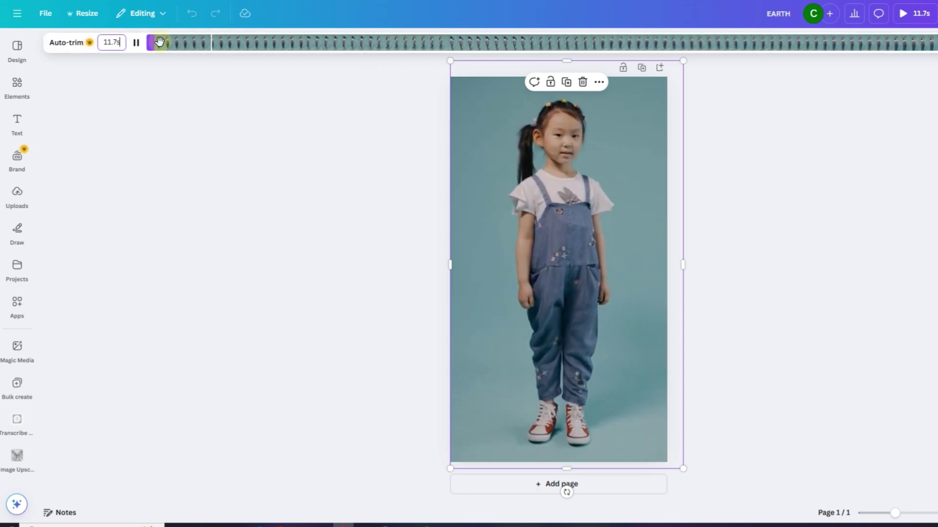
click(254, 44)
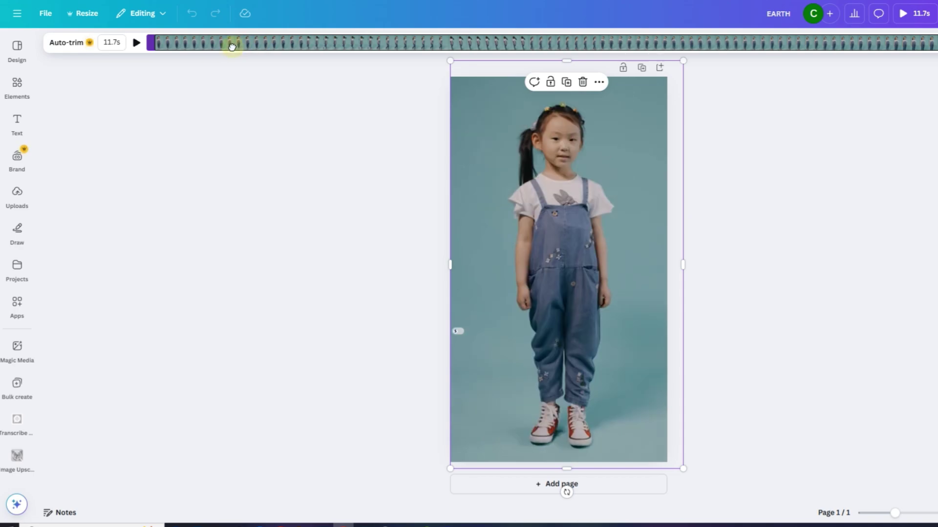
click(175, 42)
mouse_move(175, 43)
mouse_down()
mouse_move(193, 42)
mouse_move(177, 43)
mouse_up()
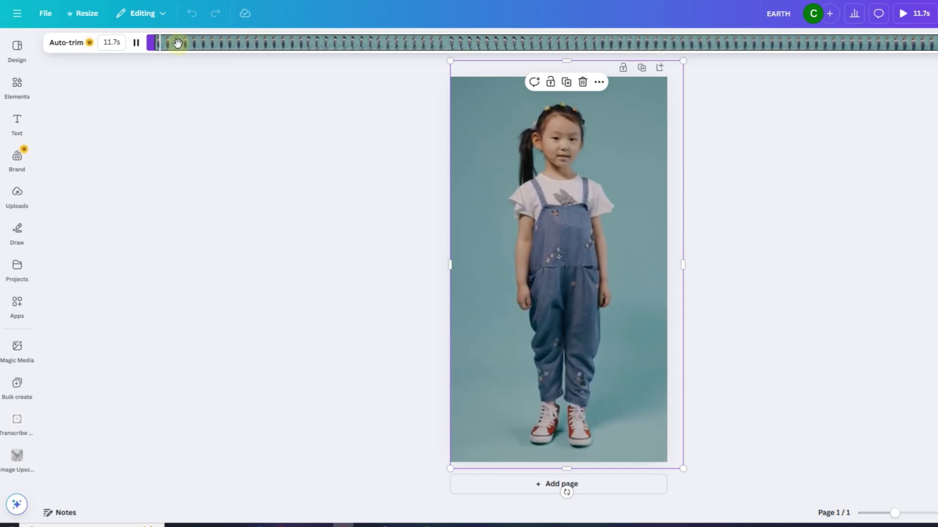
click(226, 44)
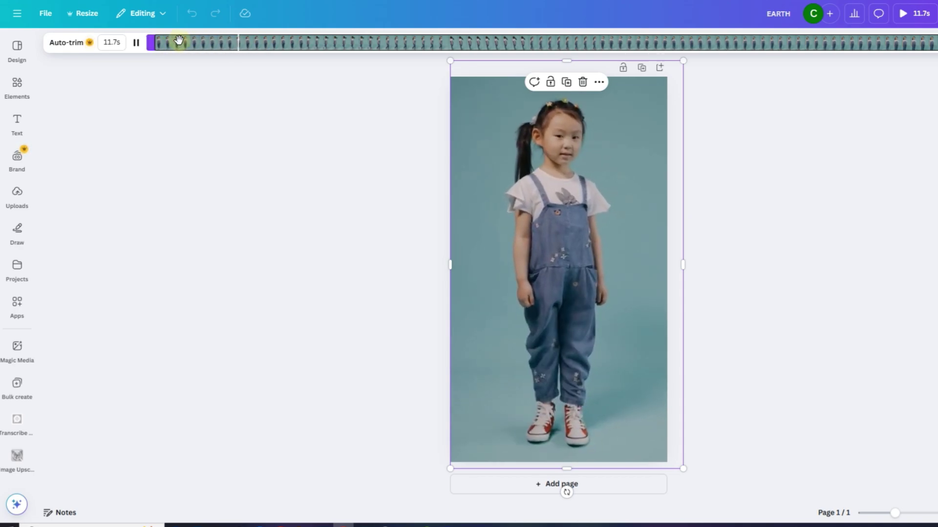
click(154, 42)
drag(150, 42, 243, 43)
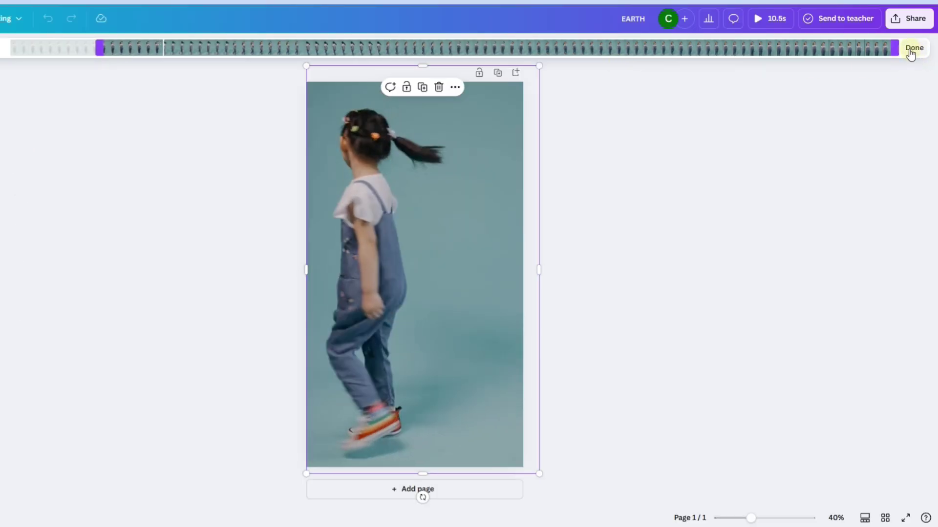
Trim the end of the girl video so the clip lasts 4.6 s, and finish trimming.
drag(894, 44, 512, 48)
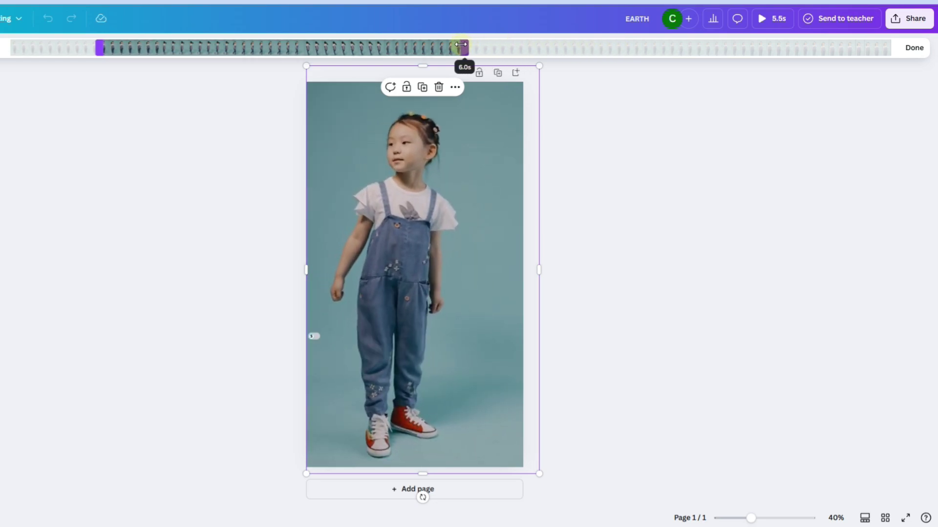
drag(452, 45, 452, 45)
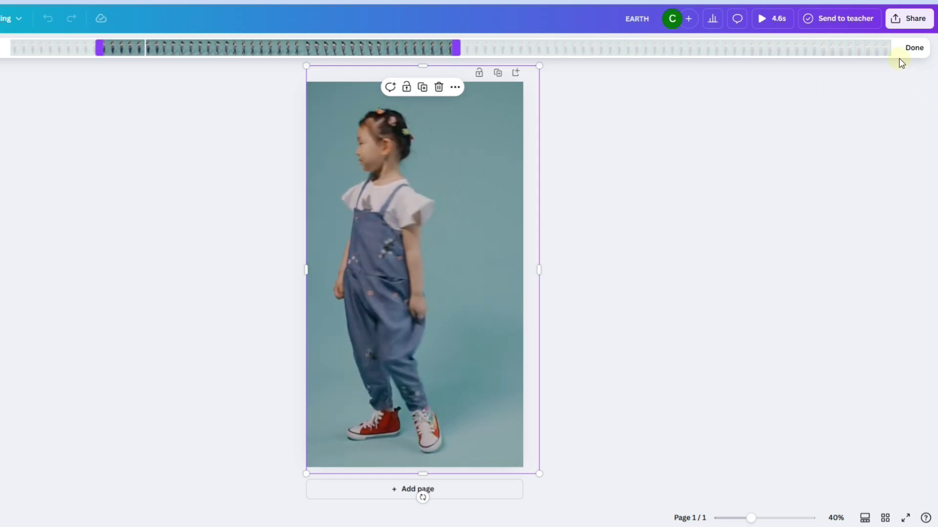
click(914, 48)
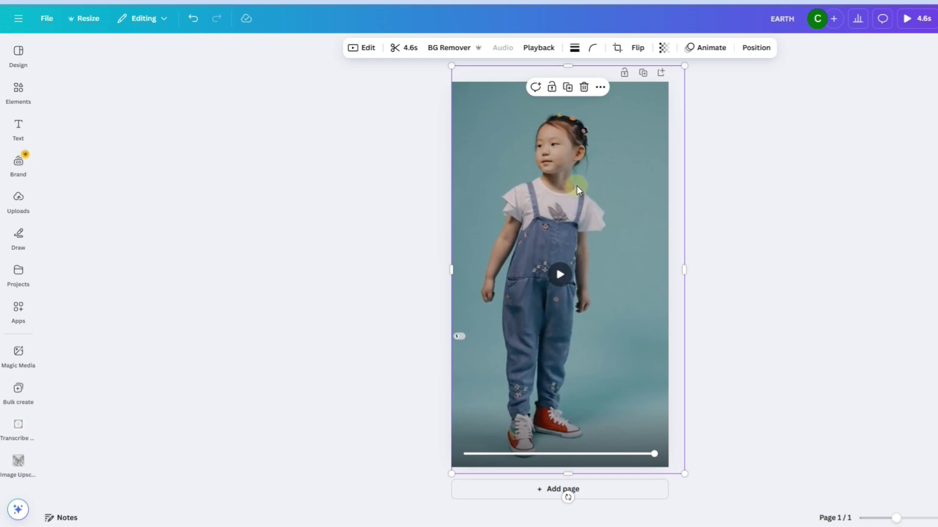
Duplicate the trimmed video and align the copy to the left and top of the page so it covers the original.
click(606, 88)
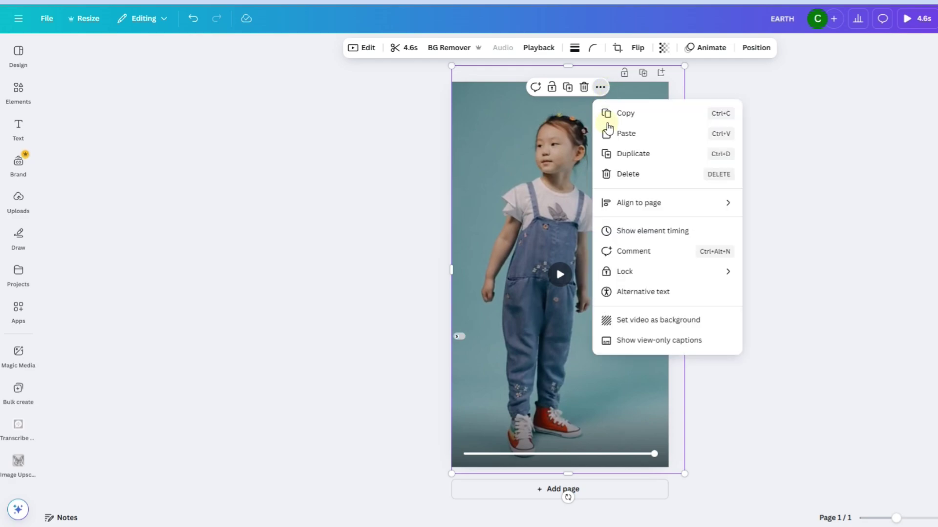
click(721, 156)
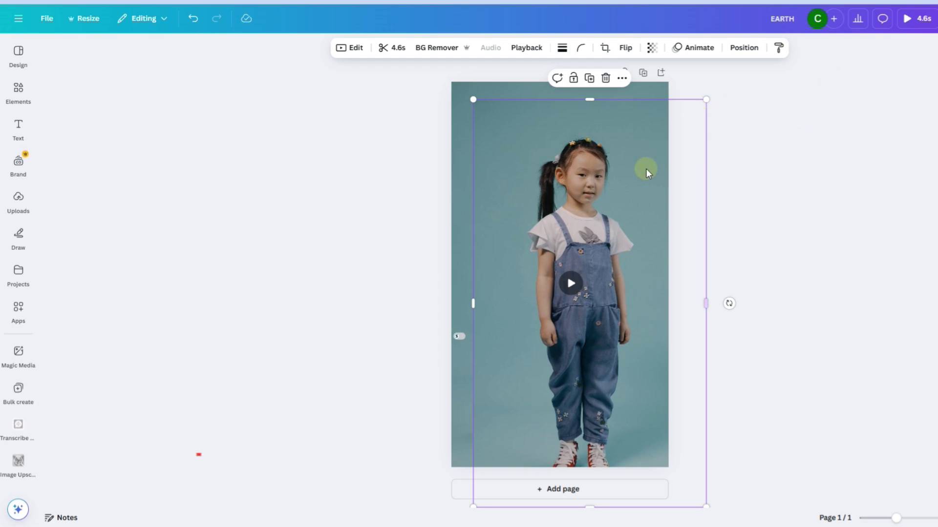
drag(800, 100, 437, 322)
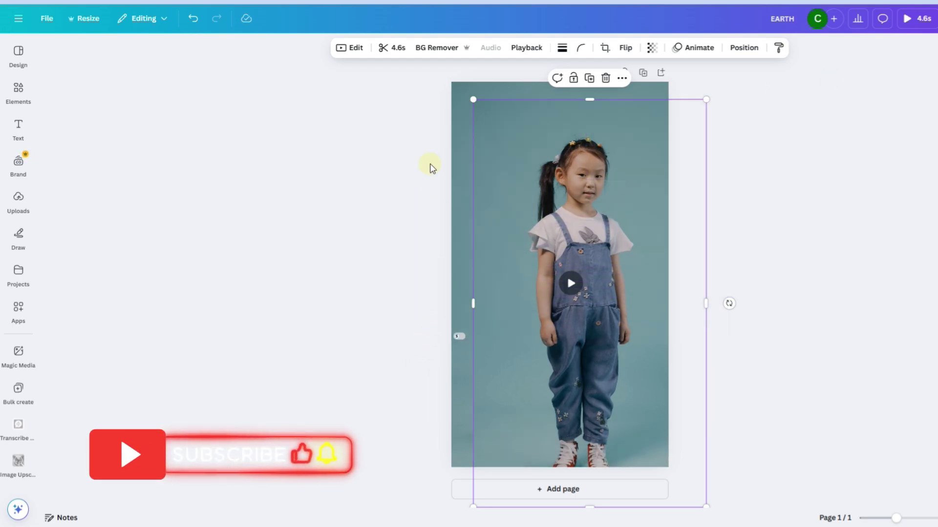
right_click(563, 222)
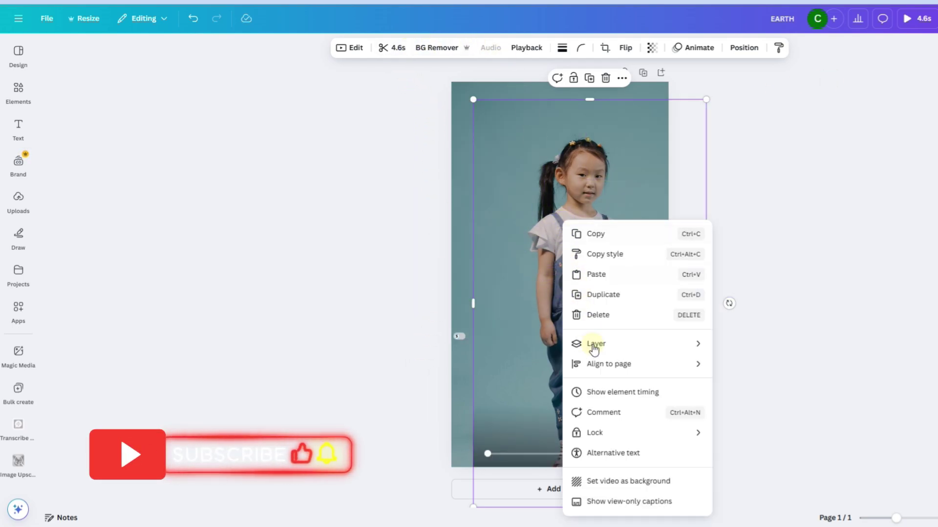
mouse_move(635, 364)
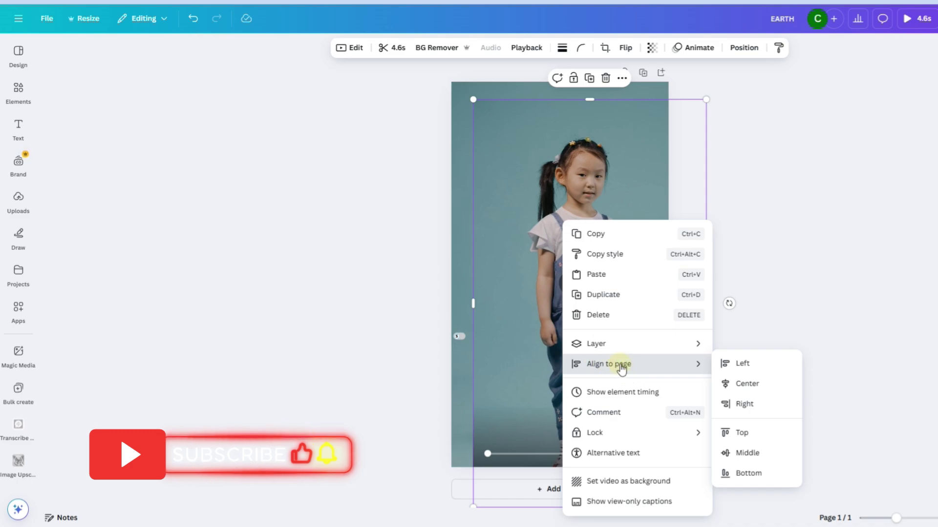
click(744, 365)
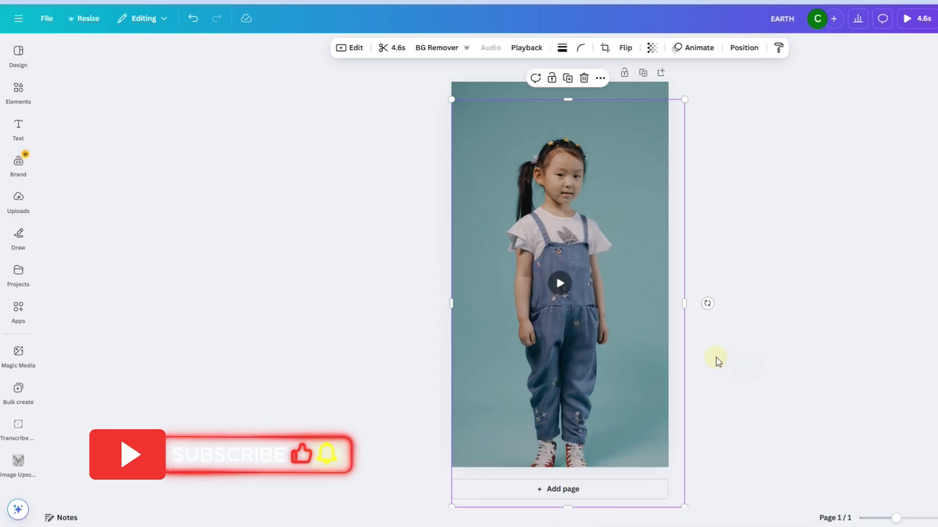
right_click(577, 279)
mouse_move(687, 380)
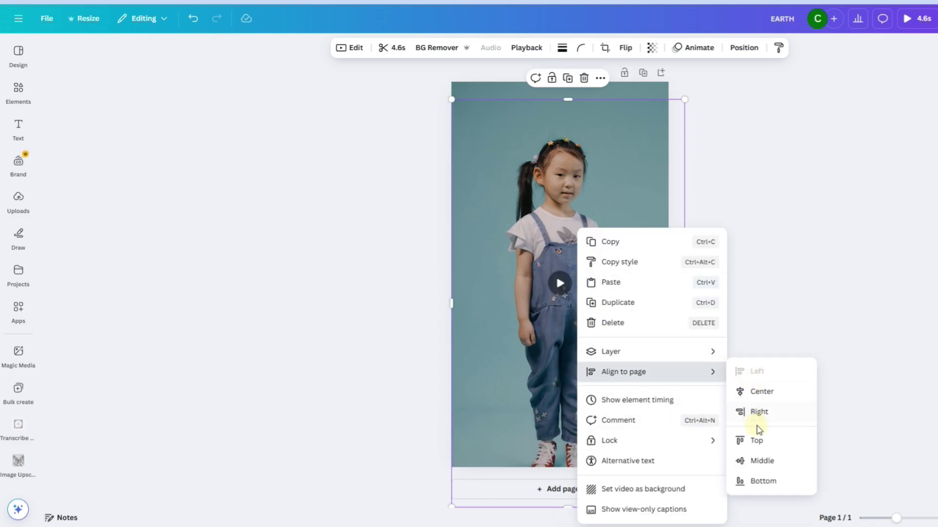
click(759, 443)
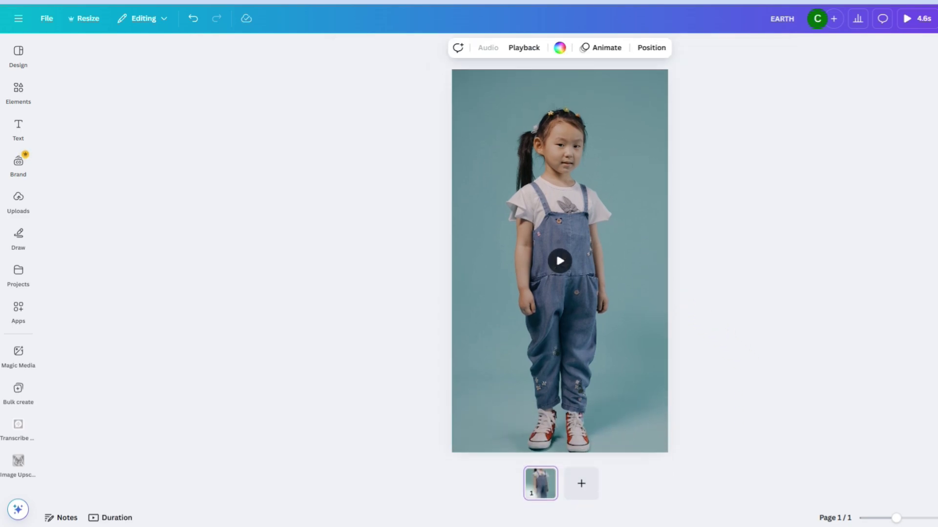
Show the timeline and remove the background of the duplicated video on top.
click(104, 517)
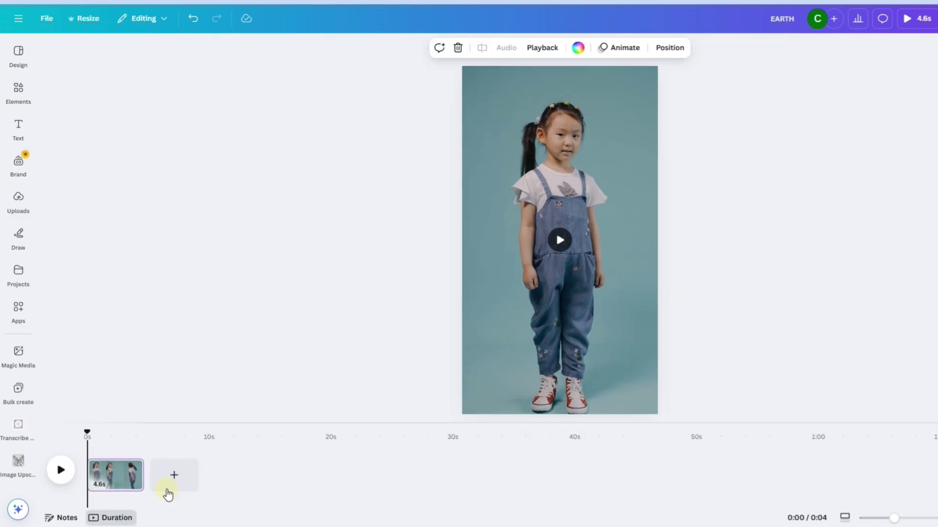
click(619, 217)
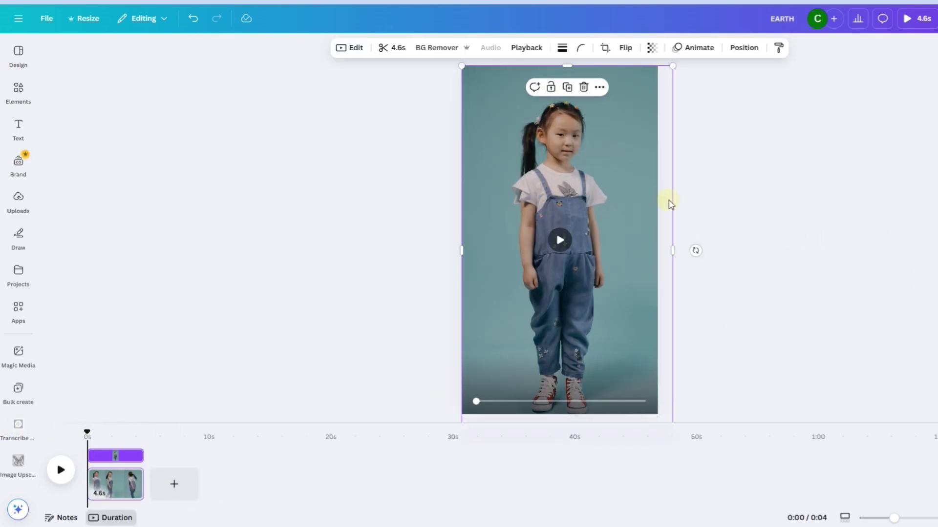
click(430, 48)
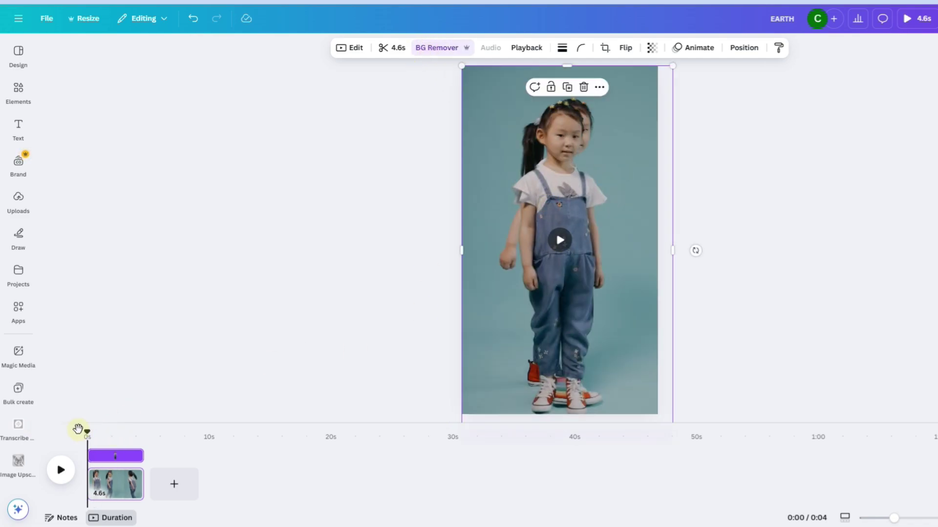
Check the arrangement of the two stacked videos, preview their playback and return the playhead to the start.
click(743, 48)
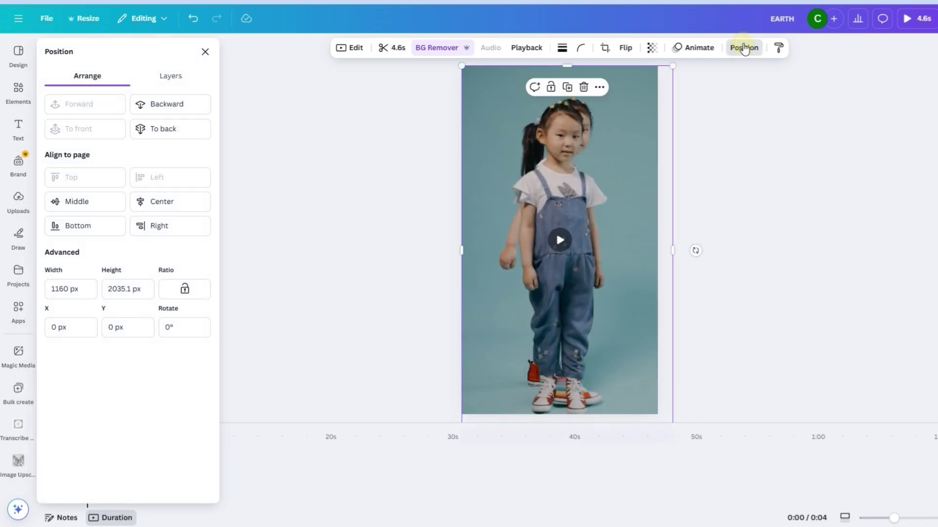
click(156, 76)
key(Escape)
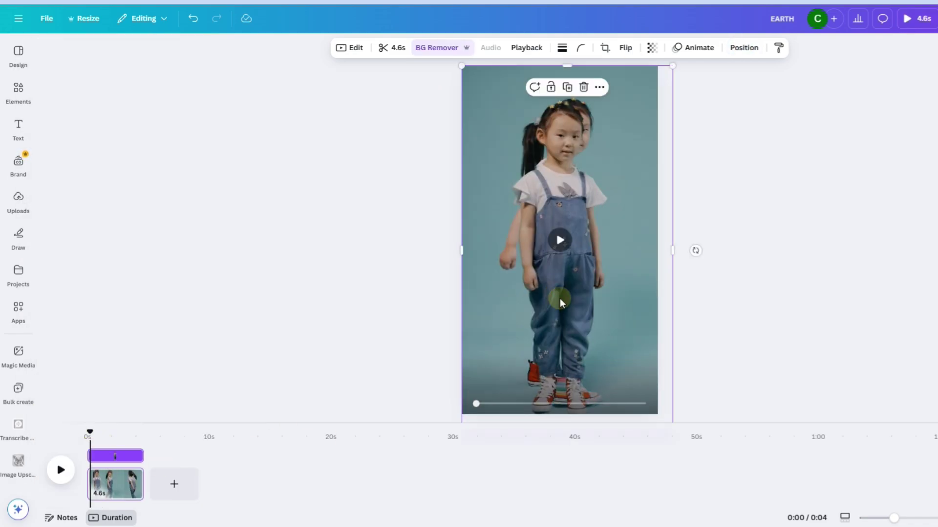
drag(561, 300, 561, 284)
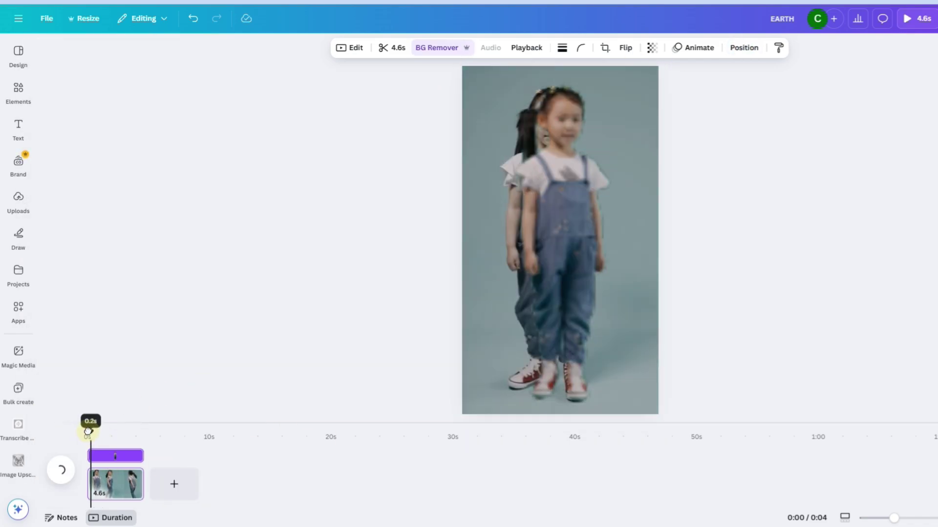
key(Escape)
click(60, 469)
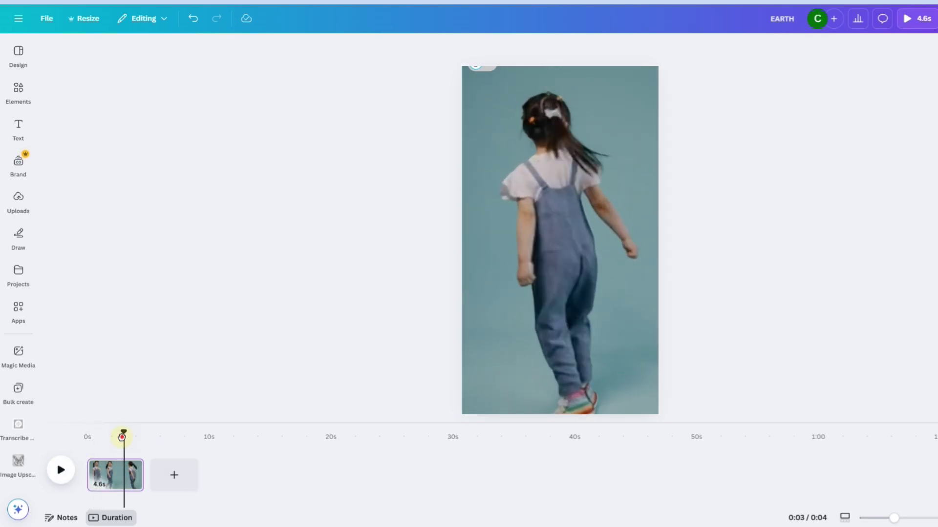
drag(121, 437, 86, 437)
Add a heading reading GIRL, enlarge it to font size 306 and centre it horizontally over the girl's torso.
click(17, 126)
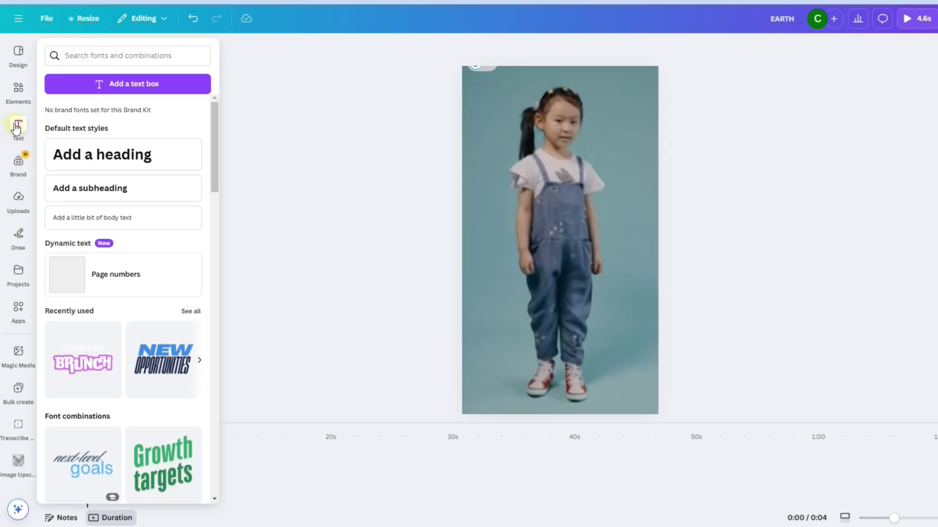
click(104, 163)
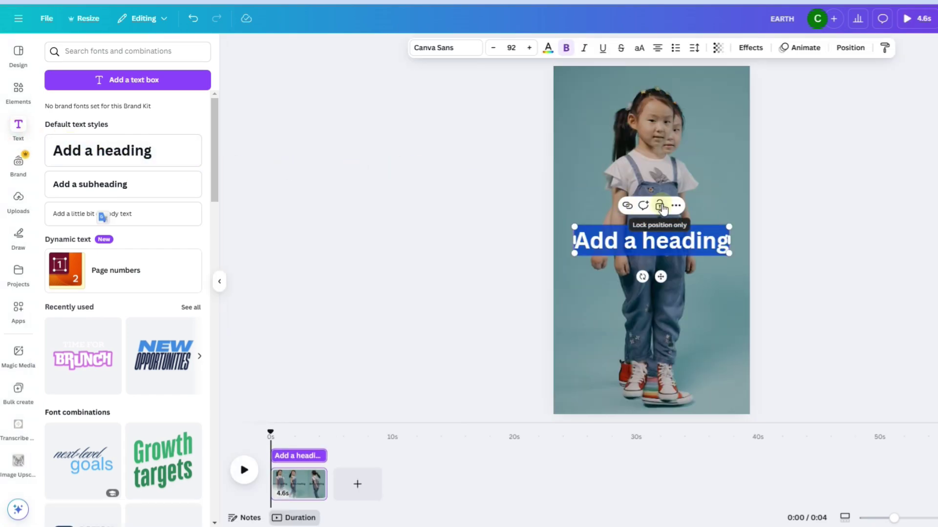
text(GIE)
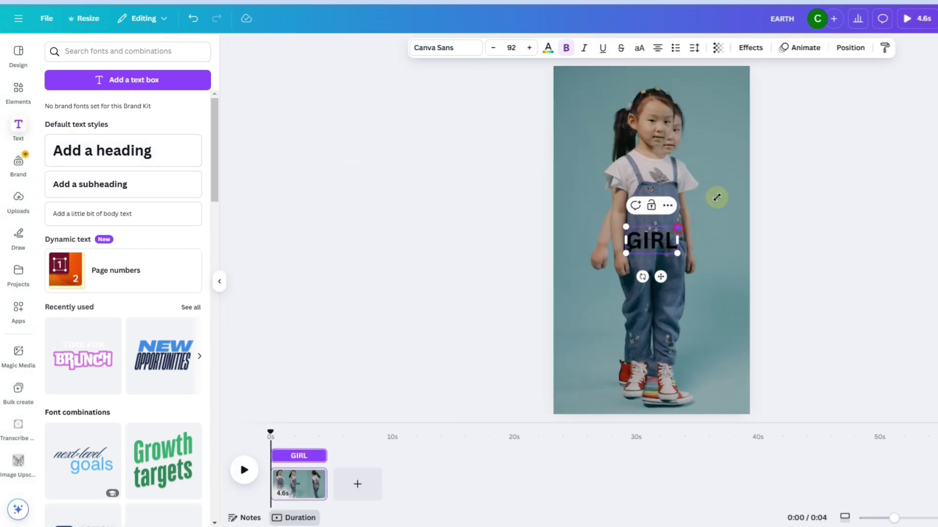
drag(716, 198, 777, 161)
click(900, 195)
click(733, 227)
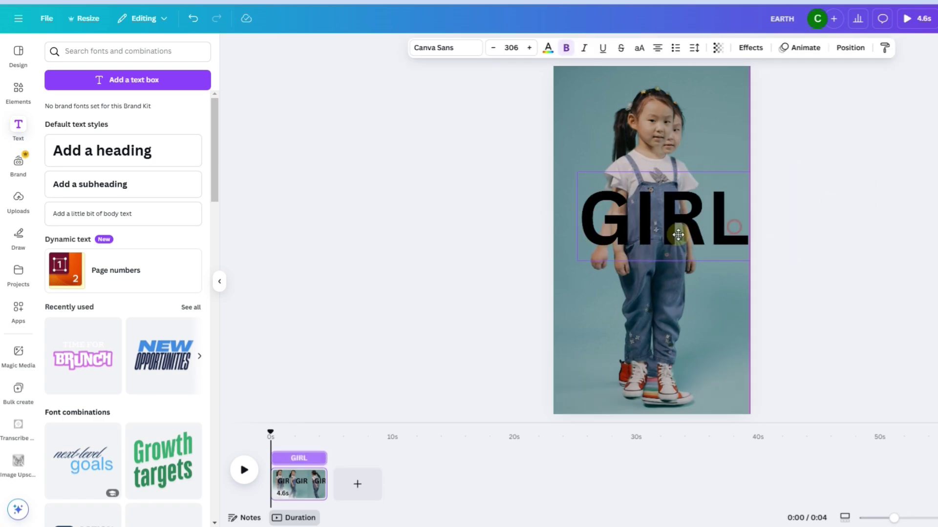
drag(677, 235, 666, 225)
Set the GIRL heading in the Doublebass font, enlarge it to size 380 and move it slightly down over the torso.
click(459, 49)
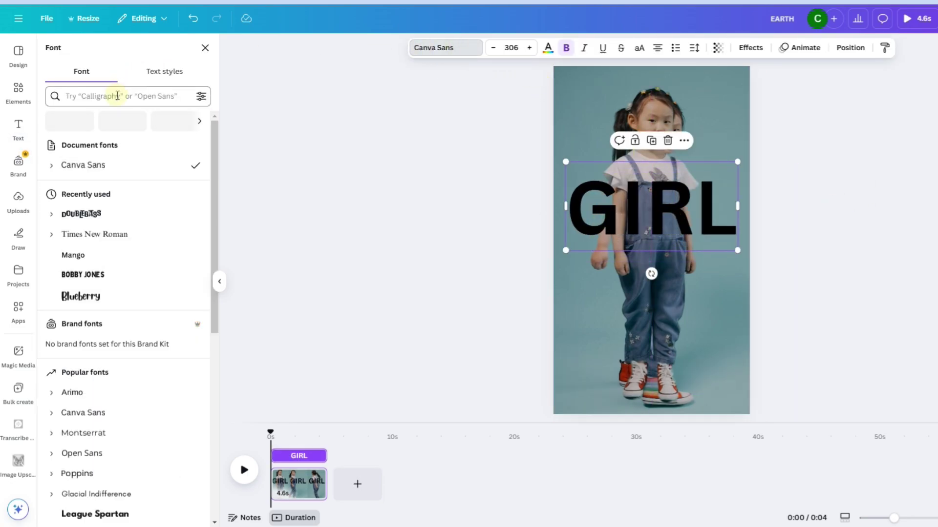
click(88, 95)
text(doublebass)
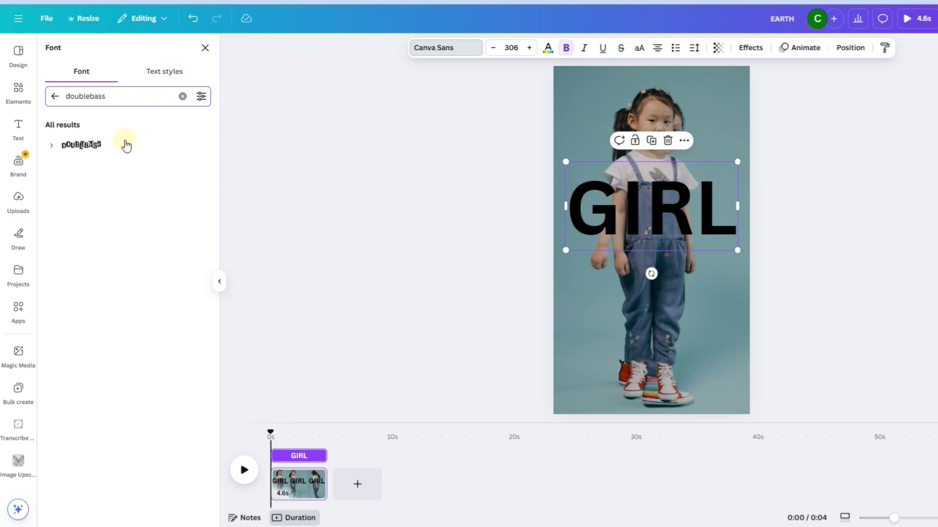
click(126, 146)
drag(723, 160, 730, 148)
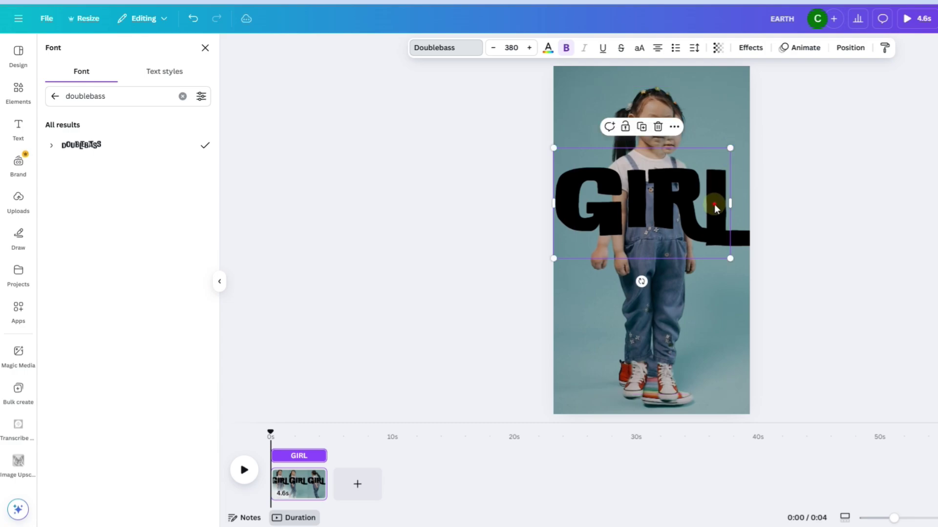
drag(714, 208, 713, 235)
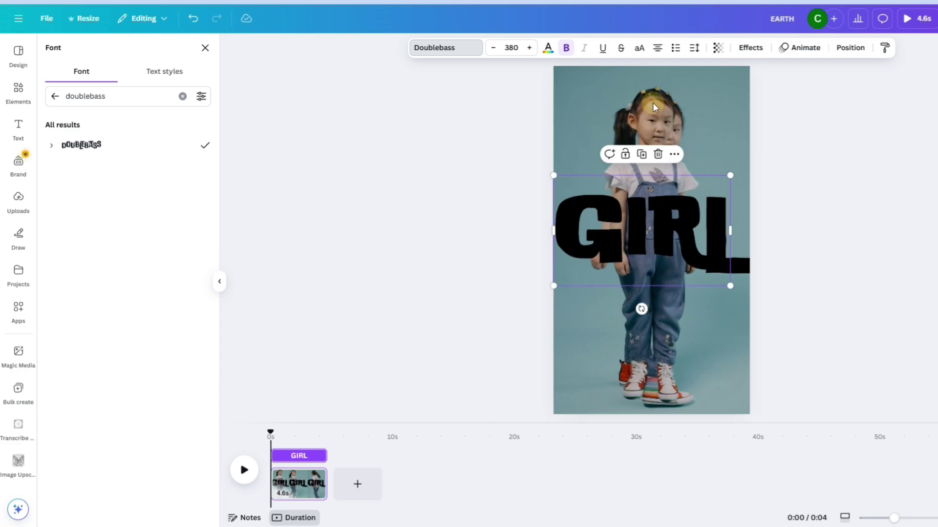
Change the GIRL heading's text colour to pink.
click(545, 48)
click(114, 257)
click(853, 180)
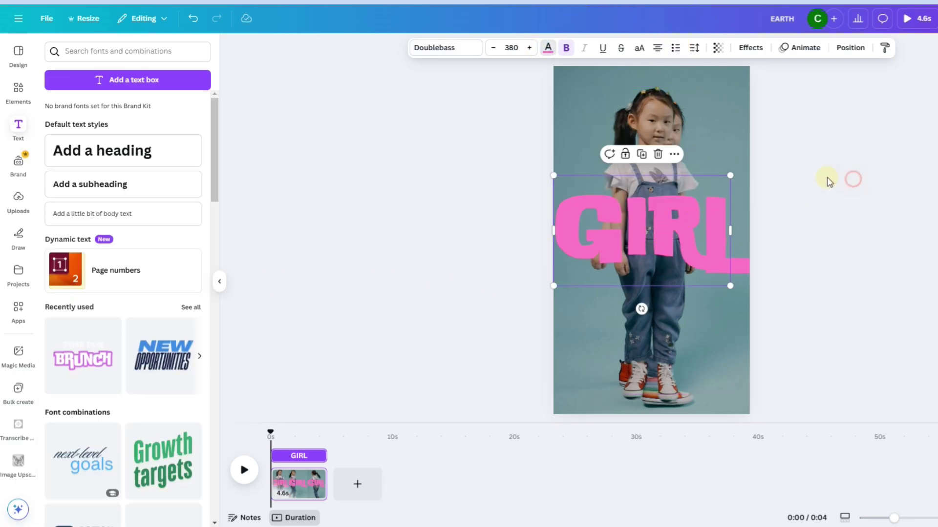
click(788, 227)
Duplicate the pink GIRL heading and place the copy directly below the original, overlapping its lower edge.
click(688, 240)
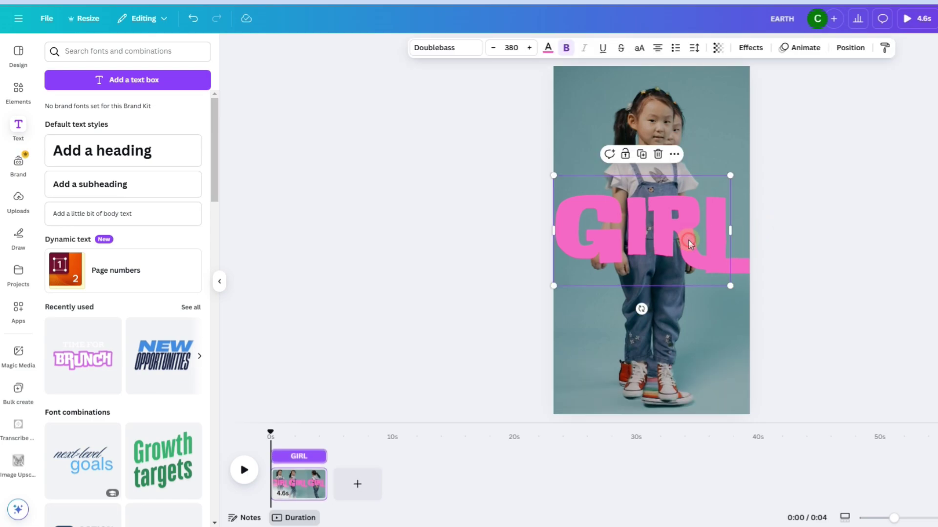
right_click(700, 240)
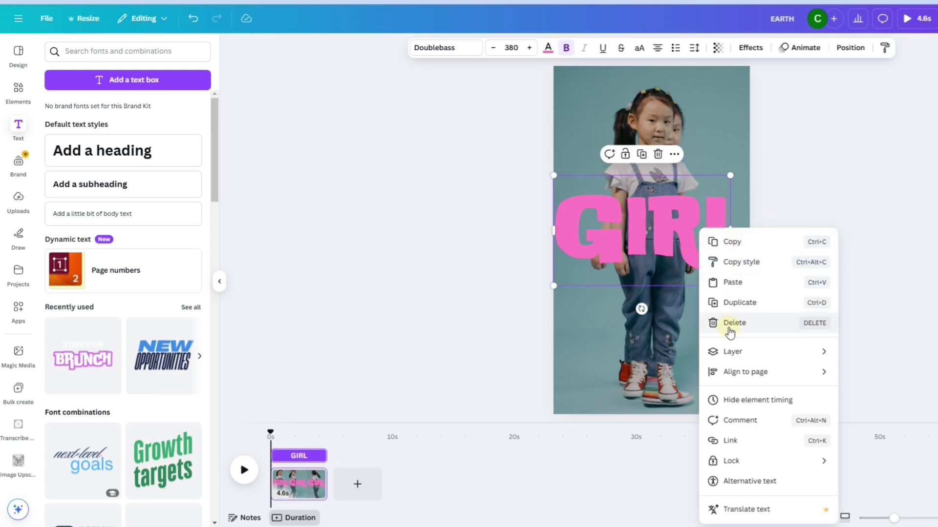
click(739, 302)
drag(722, 272, 702, 309)
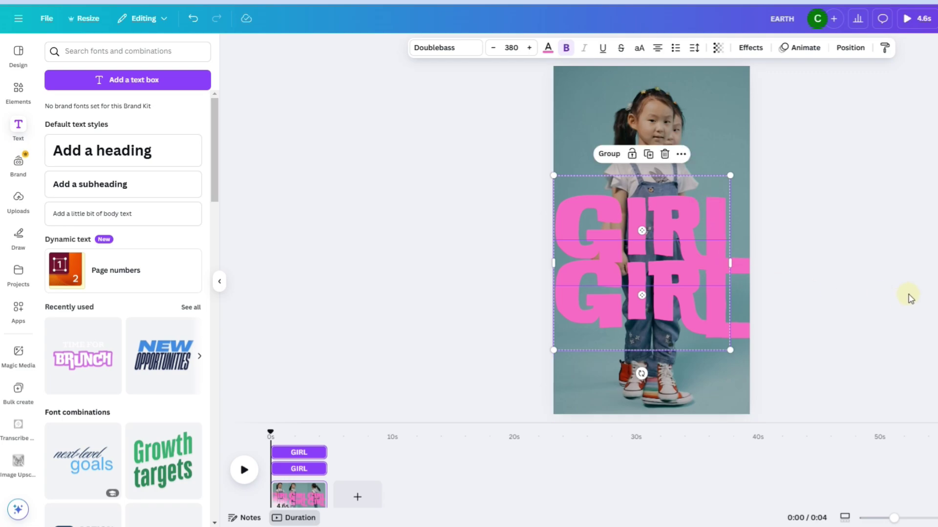
click(908, 296)
Align both GIRL headings by their top edges so that the copy lies exactly over the original.
click(701, 320)
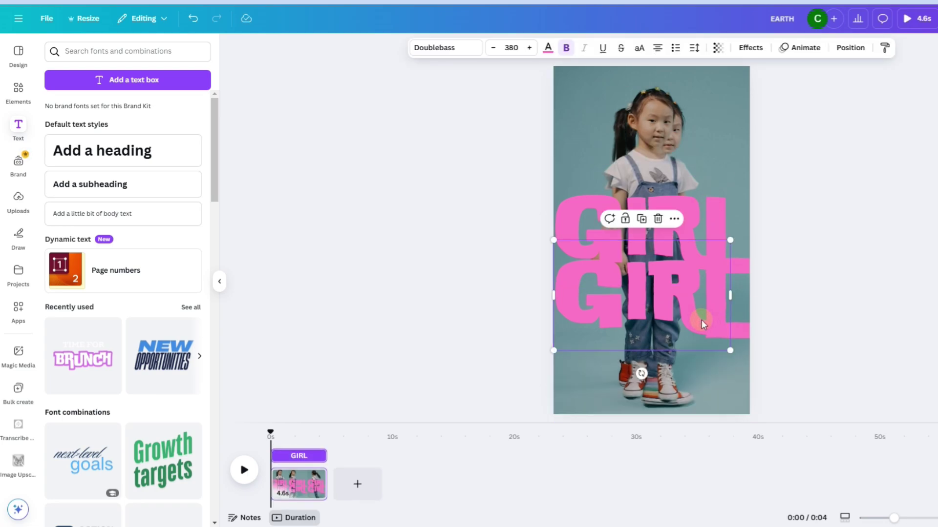
shift+click(711, 206)
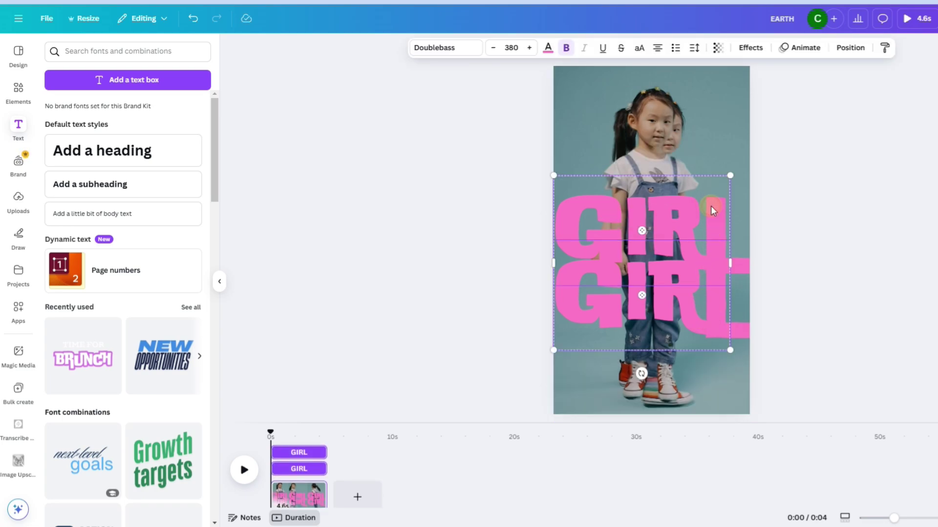
right_click(693, 270)
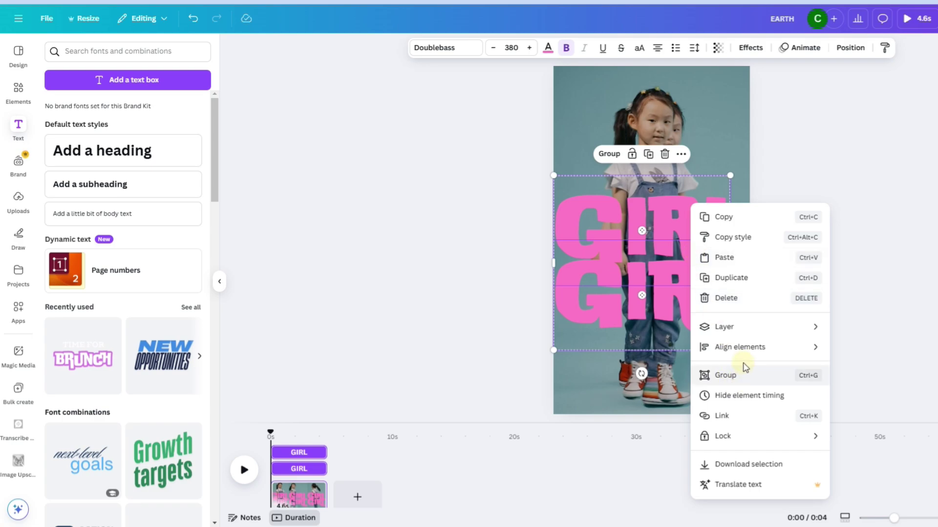
click(756, 347)
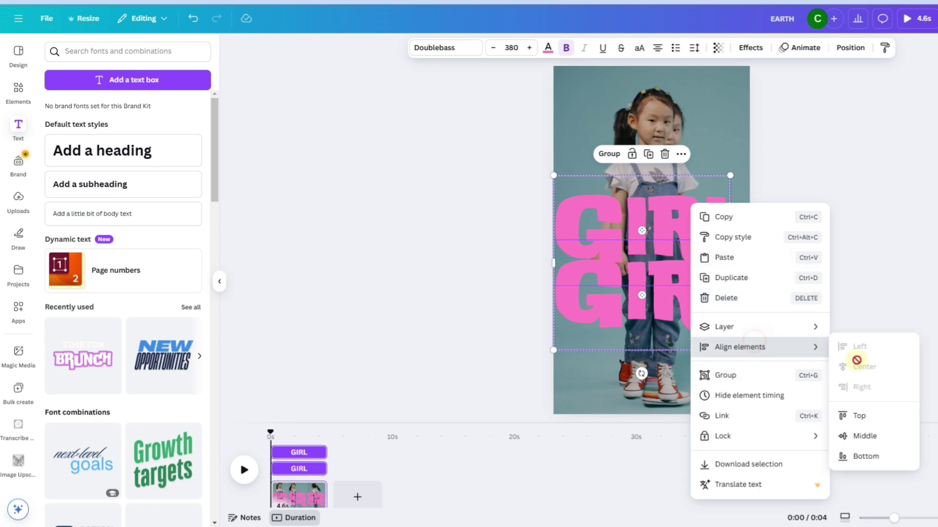
click(857, 418)
click(834, 310)
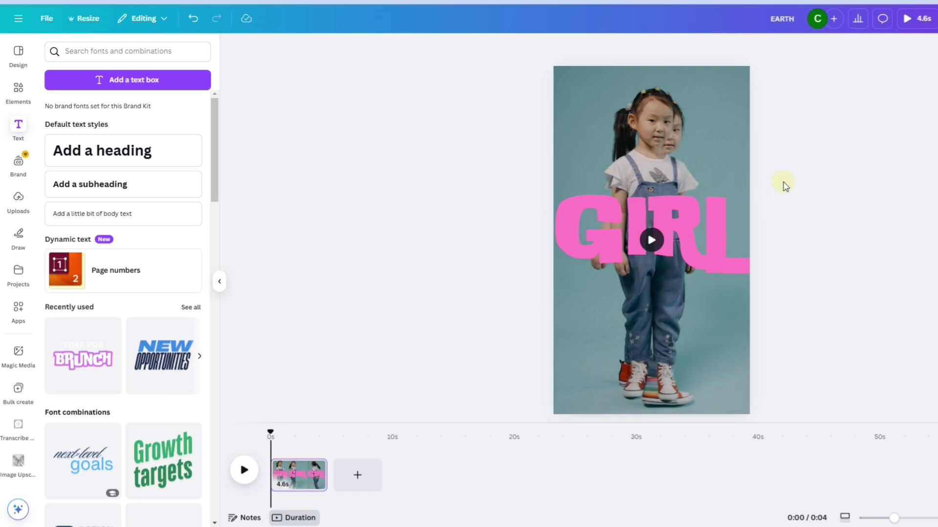
Move the second GIRL heading in the layer order beneath the background-removed girl, keeping the other heading in front.
click(708, 198)
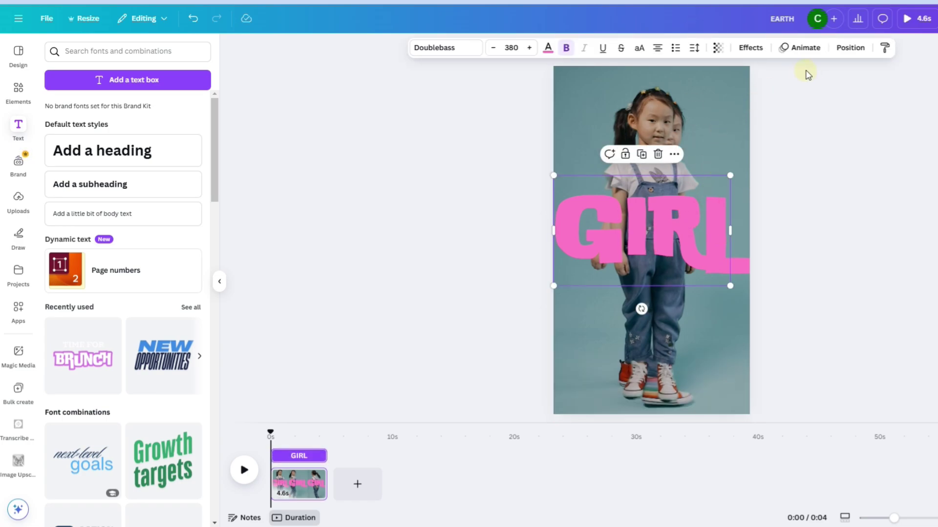
click(850, 48)
click(166, 73)
click(166, 102)
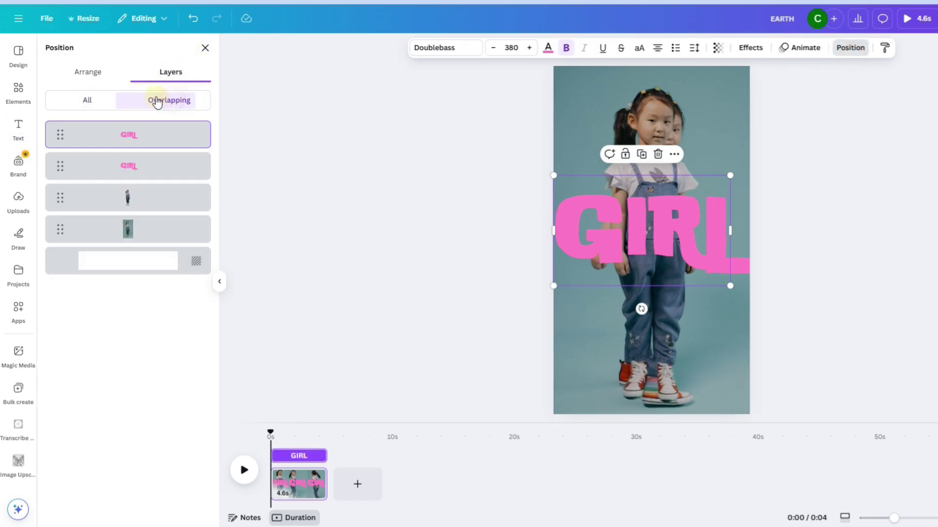
click(152, 174)
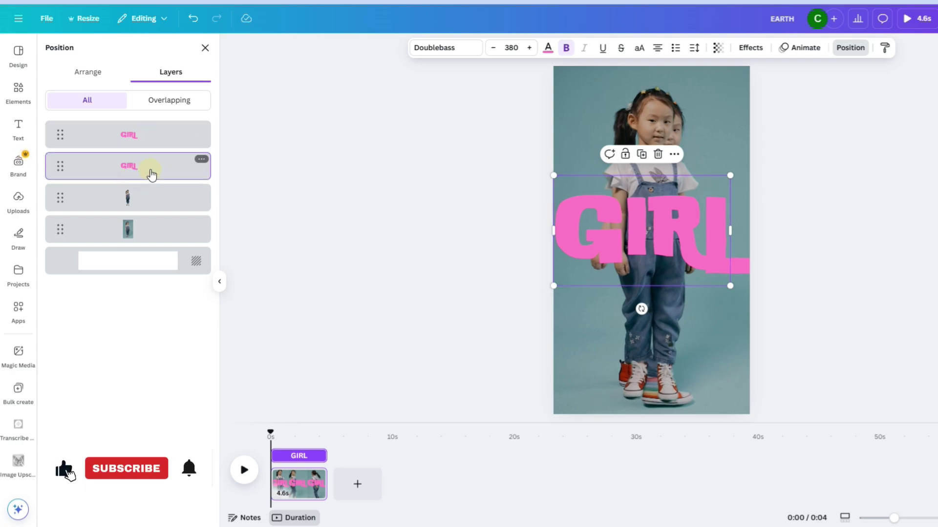
drag(138, 170, 133, 205)
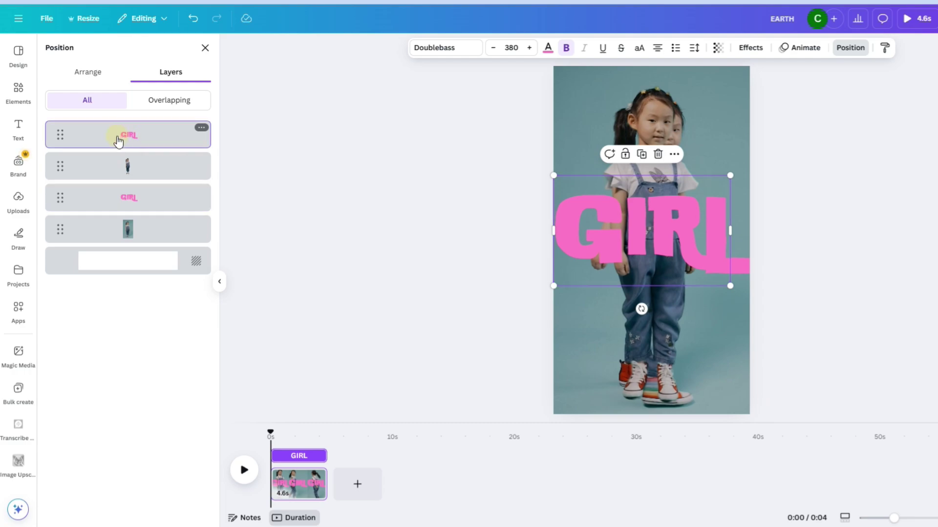
Apply the Hollow effect to the front GIRL heading and preview the video.
click(457, 210)
click(617, 239)
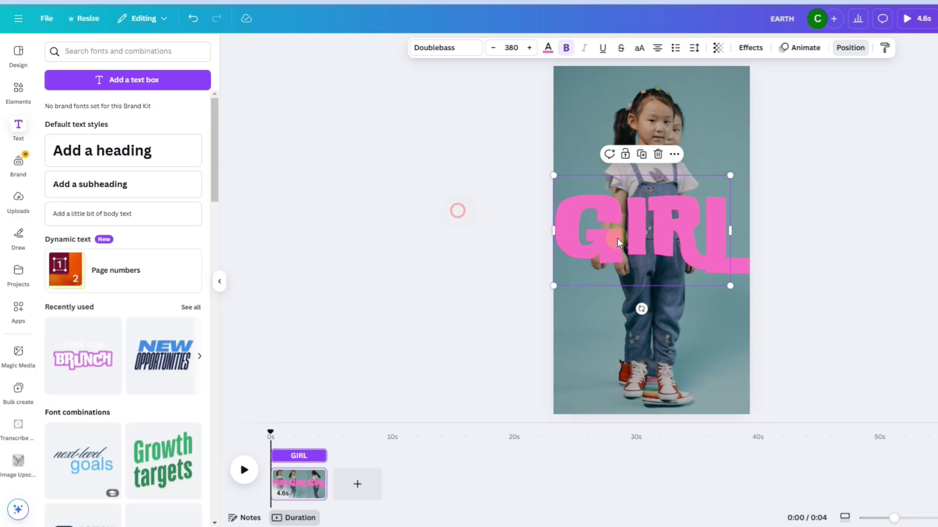
double_click(602, 242)
click(858, 227)
click(716, 244)
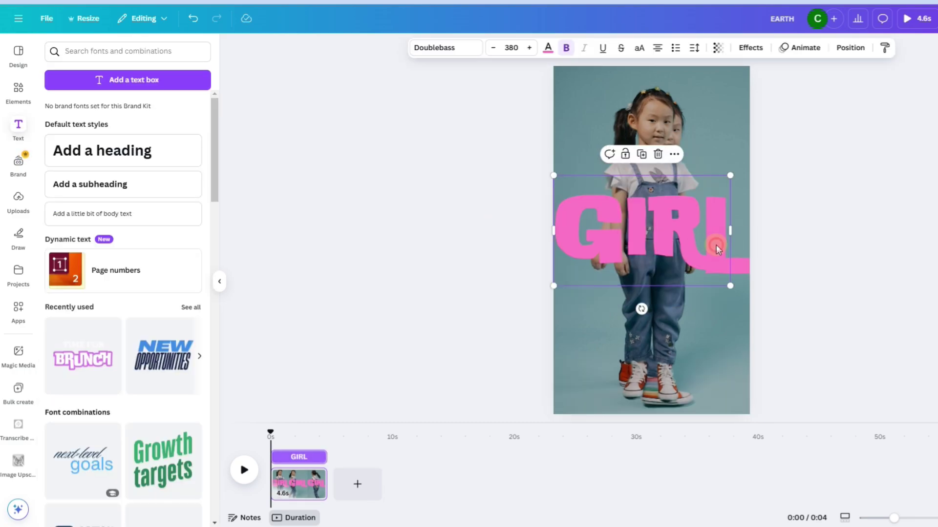
click(751, 48)
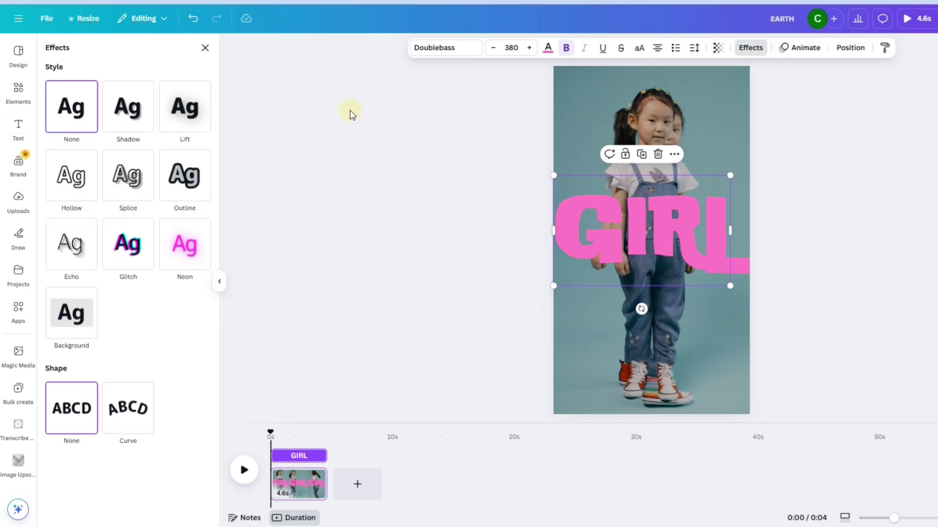
click(71, 192)
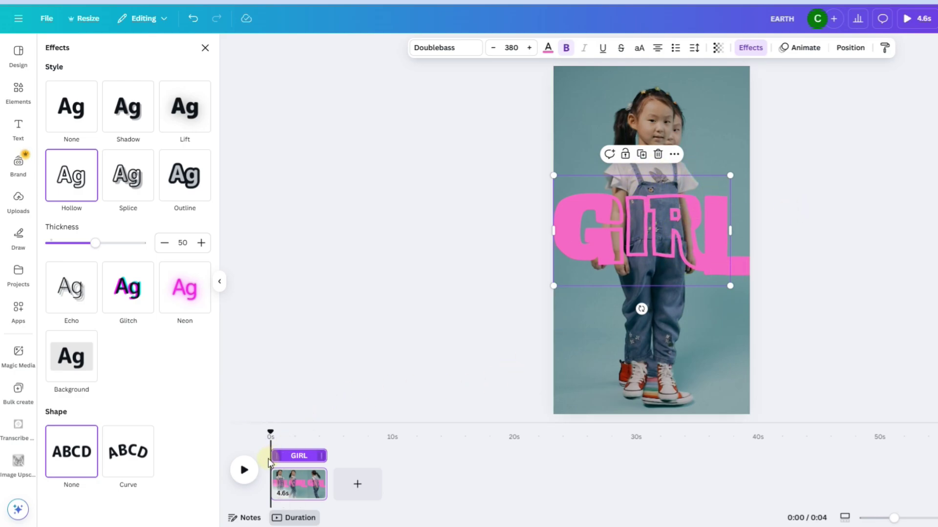
click(244, 467)
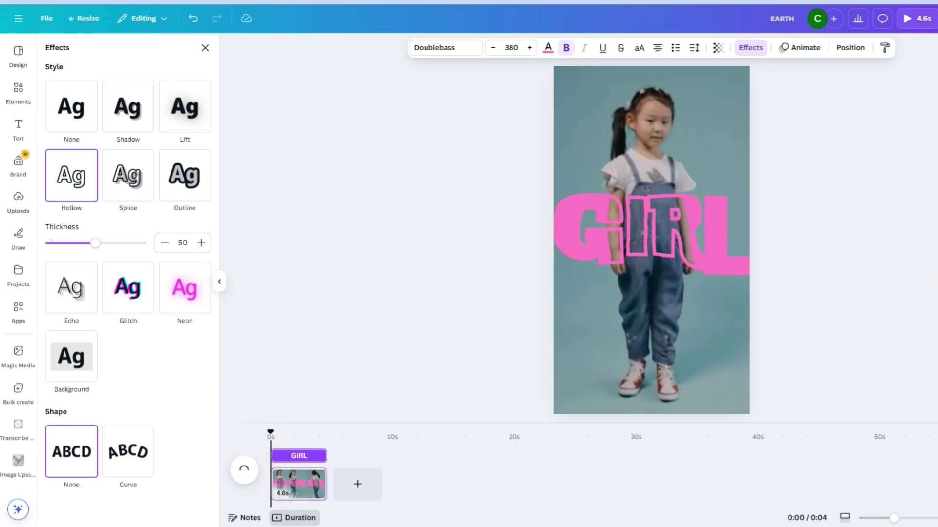